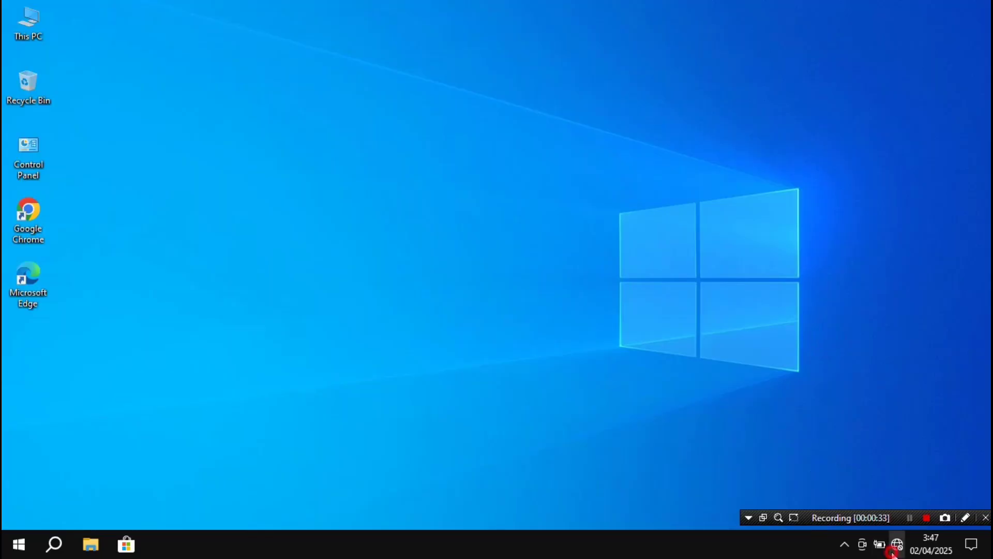
- Open Device Manager, narrow its window and place it in the upper-right corner of the desktop
left_click(825, 384)
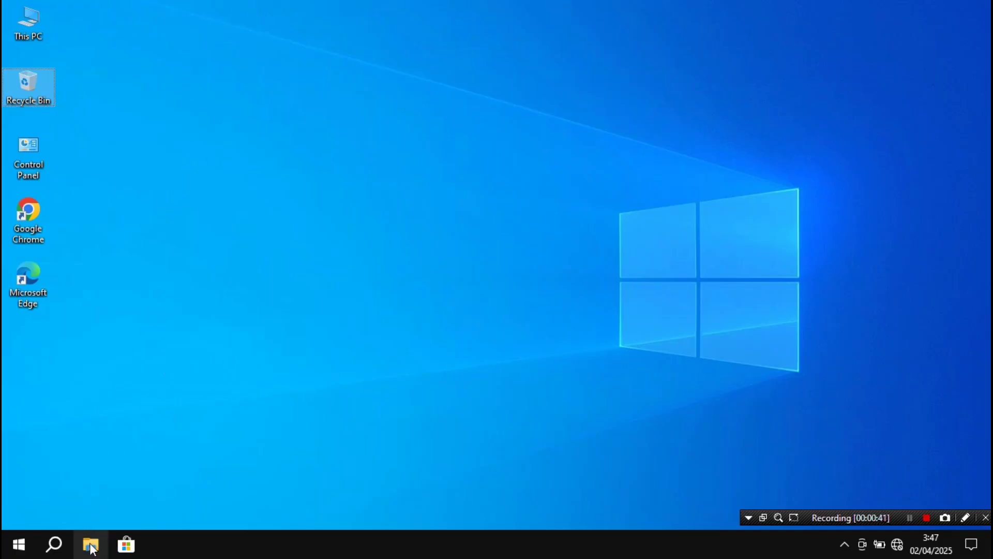
left_click(59, 538)
type("devi")
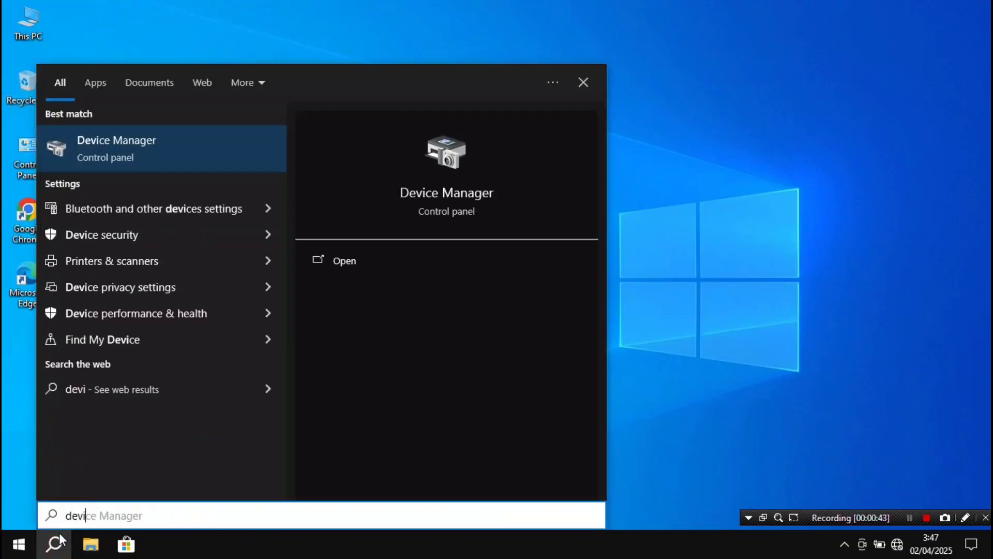
type("ce manager")
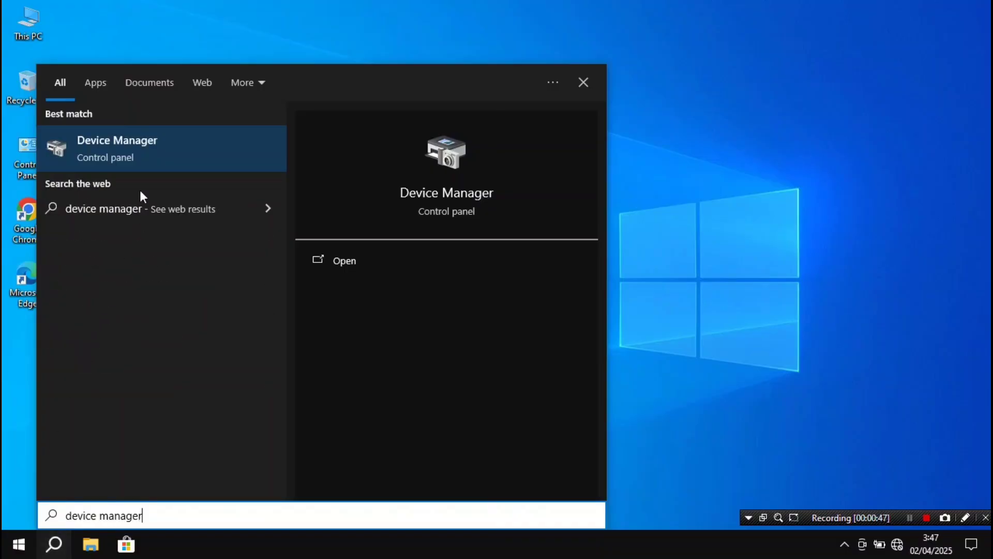
left_click(150, 156)
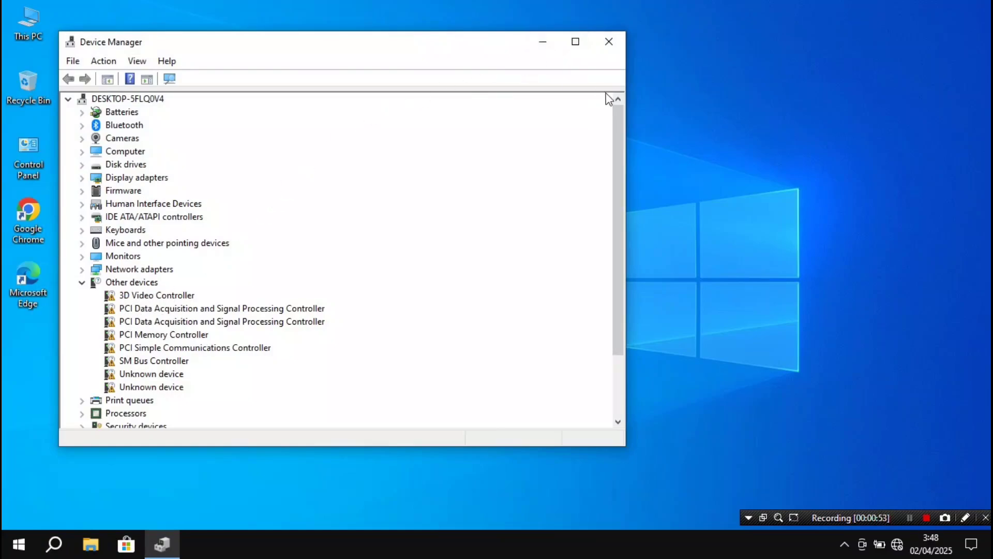
left_click_drag(626, 98, 334, 133)
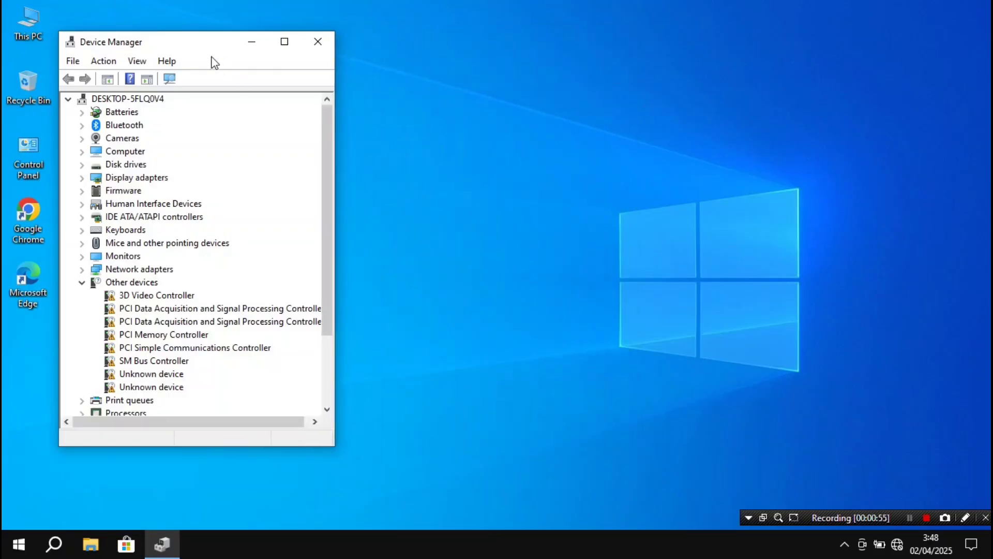
left_click_drag(211, 46, 858, 26)
- Mount the DriverPack_17.7.24 disc image from the Documents folder by opening it with Windows Explorer
left_click(91, 543)
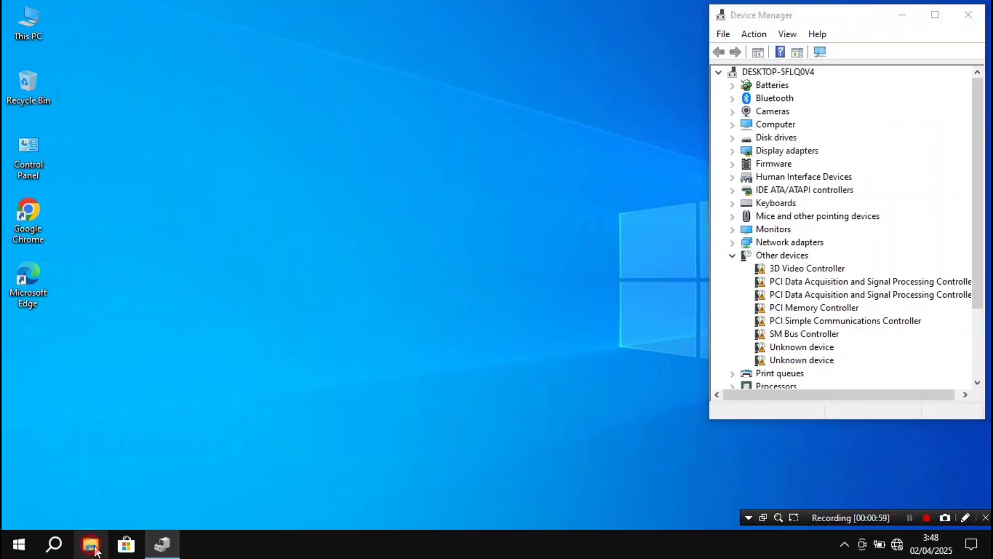
left_click(61, 134)
left_click(193, 106)
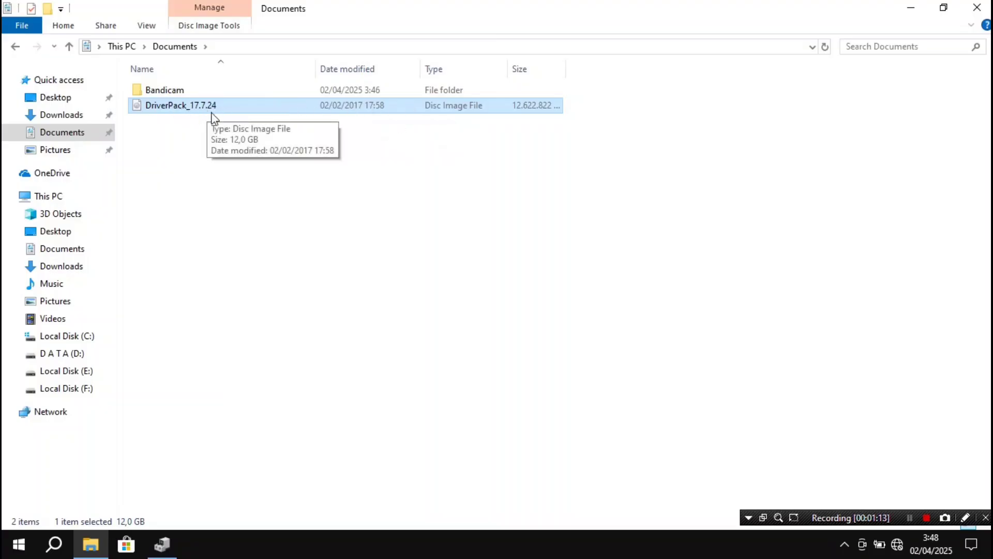
right_click(197, 106)
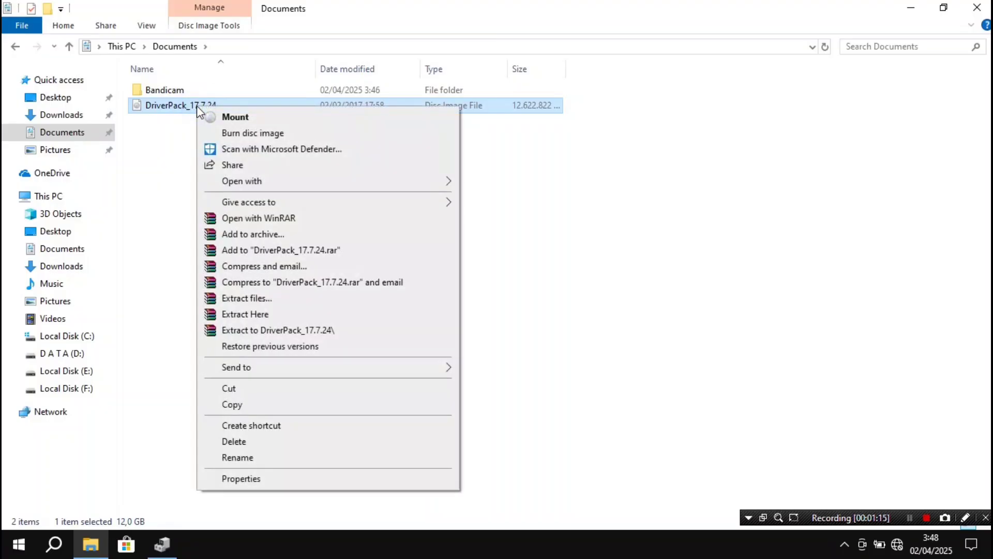
mouse_move(409, 184)
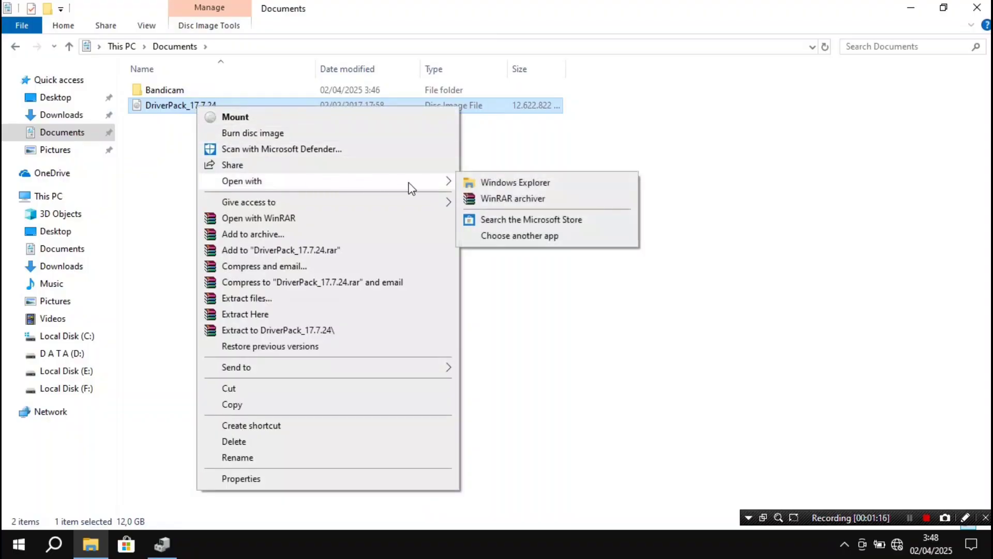
left_click(515, 184)
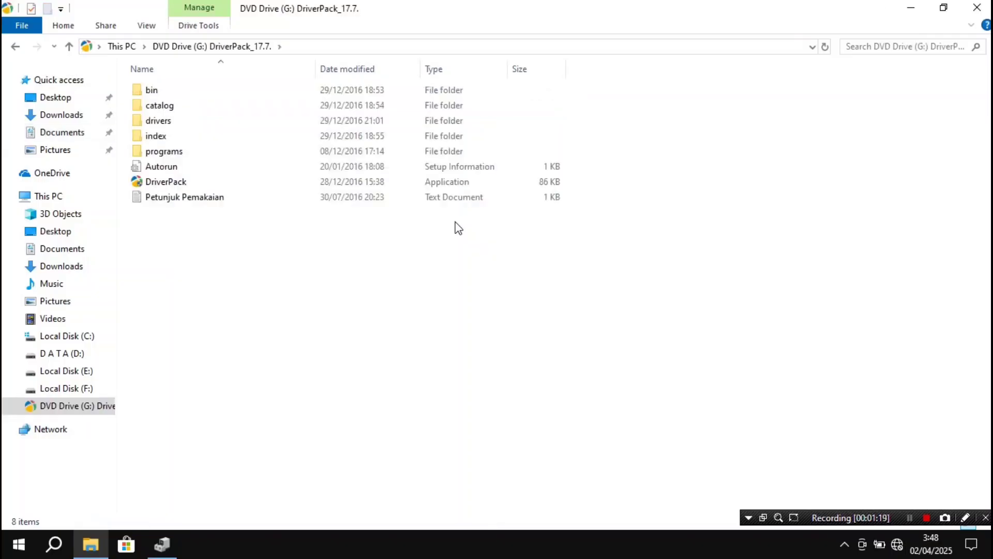
- Launch DriverPack from the mounted disc image and switch it to expert mode
left_click(171, 182)
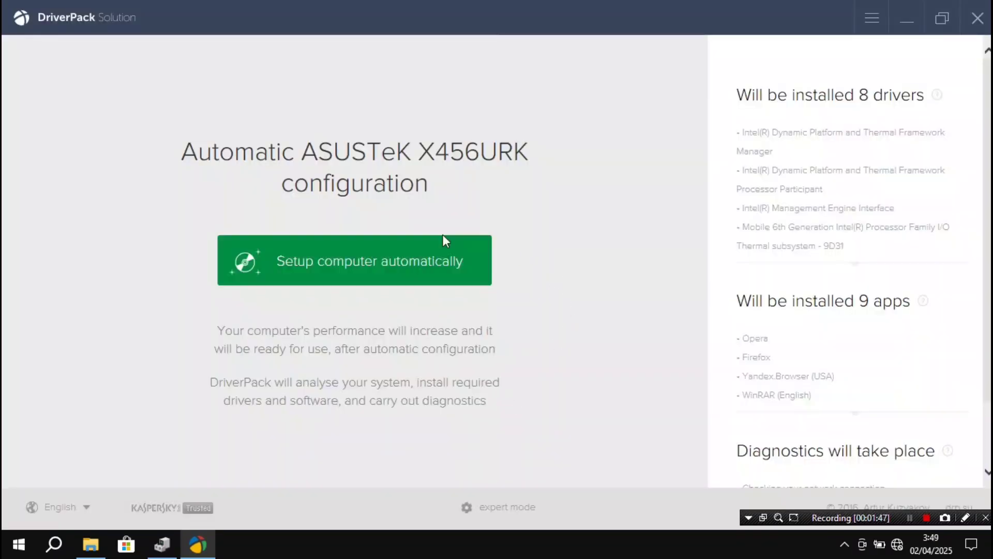
left_click(517, 508)
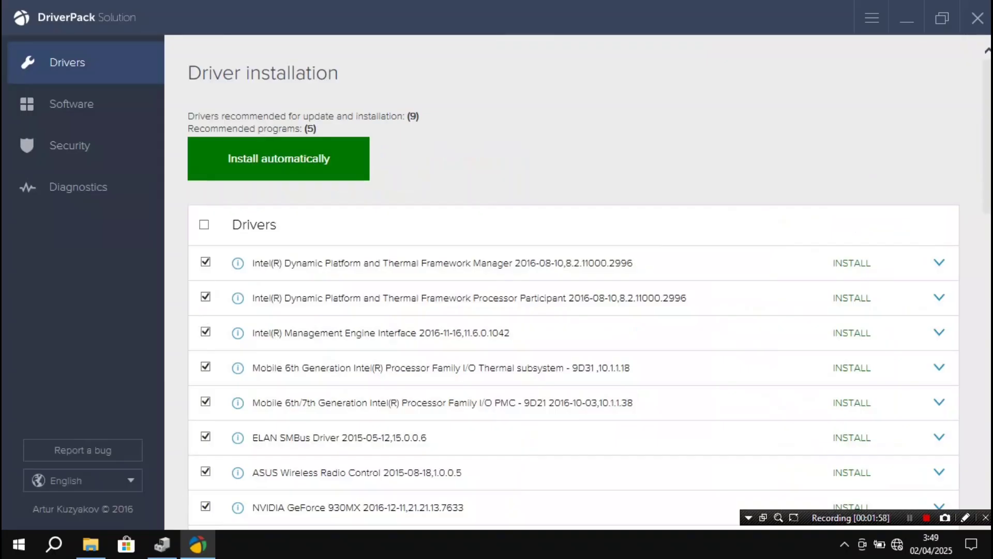
- Add the Intel(R) HD Graphics 620 update to the drivers selected for installation
scroll(965, 162, "down", 7)
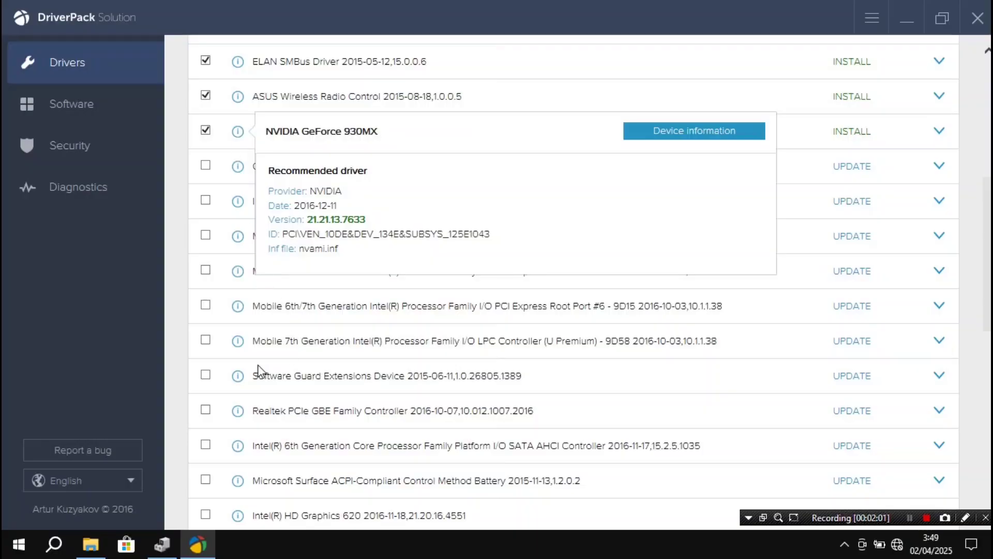
scroll(262, 371, "down", 4)
scroll(590, 284, "down", 2)
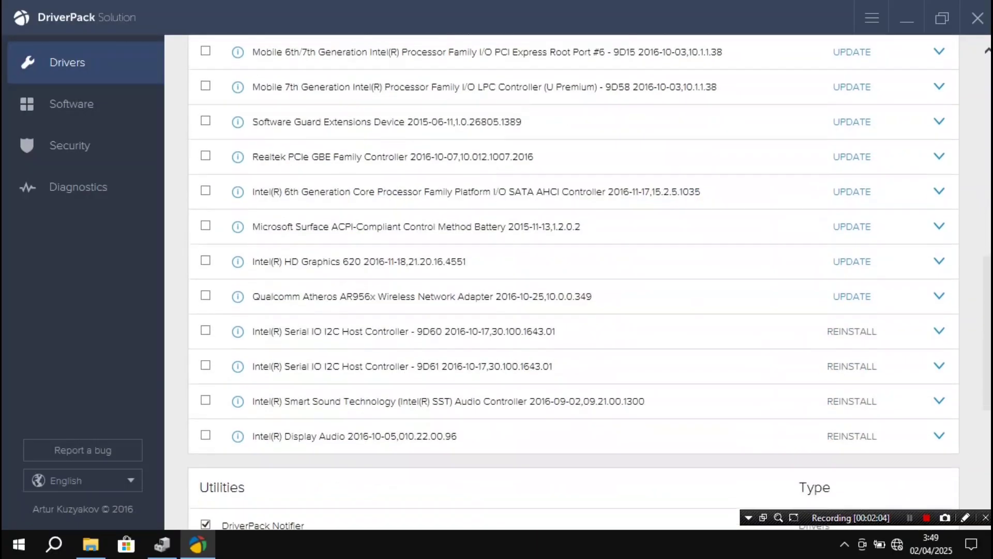
scroll(573, 280, "up", 2)
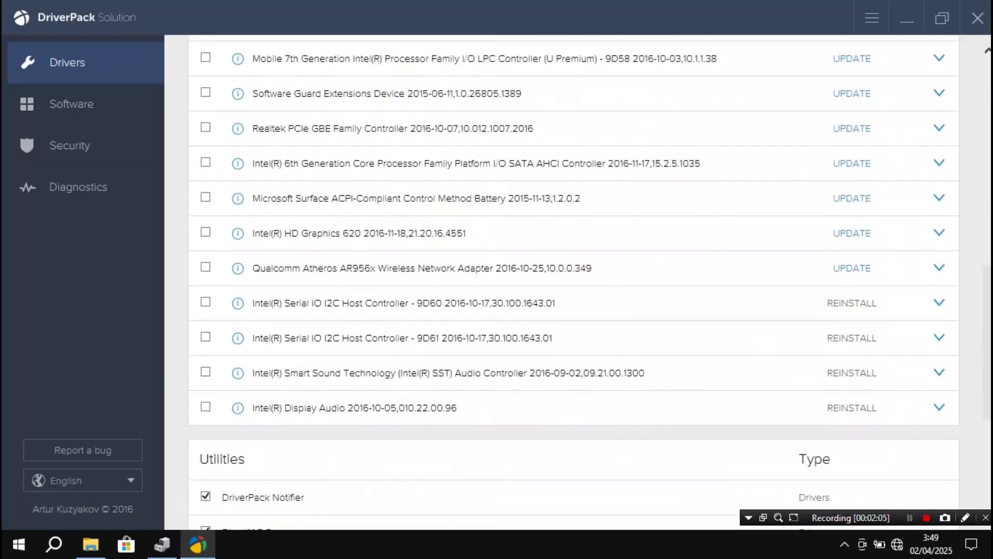
scroll(573, 280, "down", 1)
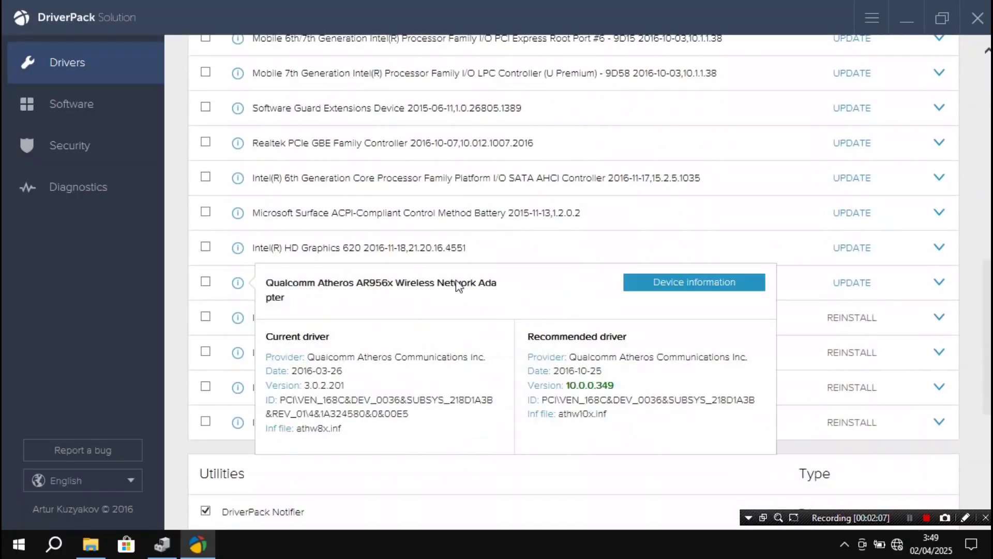
left_click(205, 247)
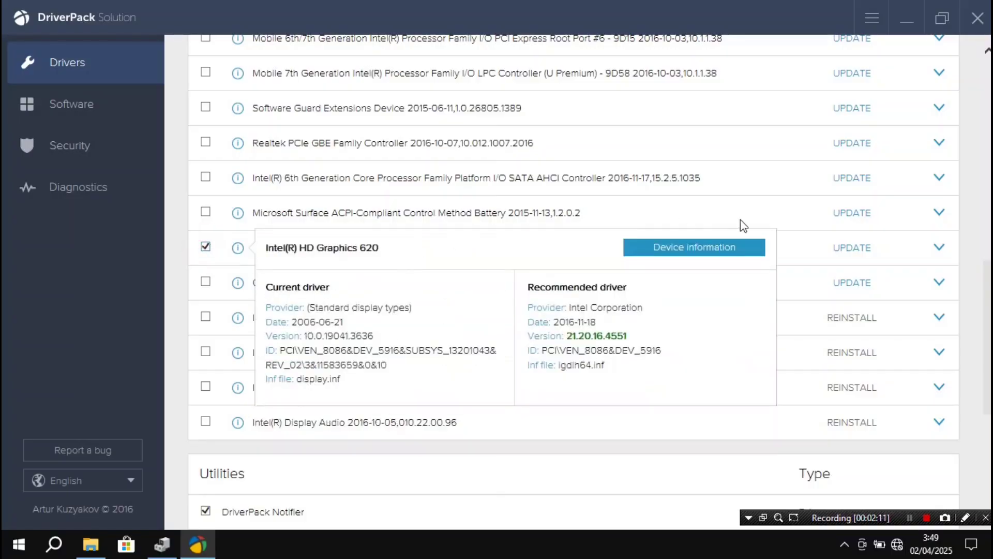
- Deselect Asus Tools for Windows 10, System Libraries and DriverPack Notifier in the utilities below the driver list
scroll(575, 282, "up", 9)
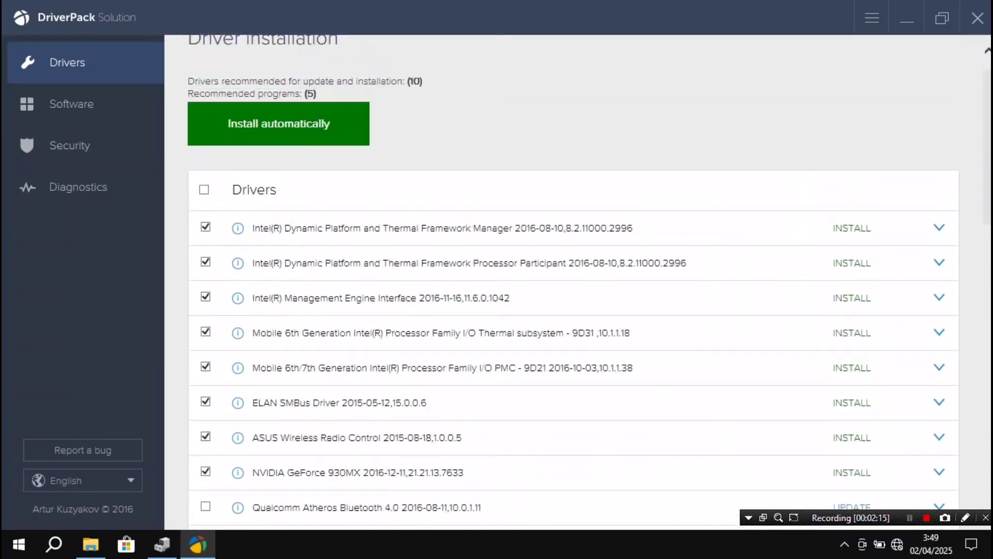
scroll(574, 283, "down", 15)
scroll(822, 404, "down", 1)
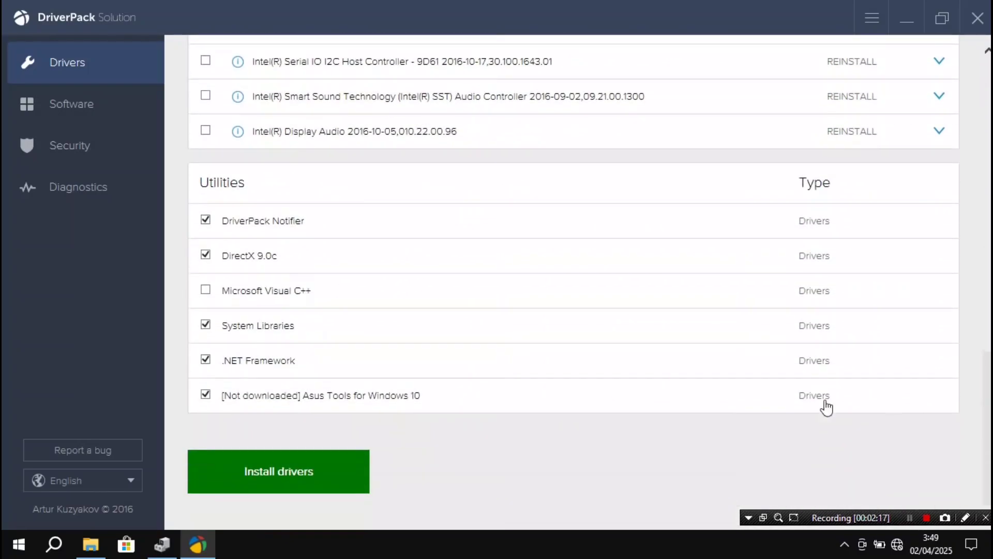
left_click(205, 395)
left_click(206, 324)
left_click(205, 220)
- Deselect Opera, Firefox, Yandex.Browser (USA), WinRAR (English) and DriverPack Notifier among the recommended software
left_click(75, 109)
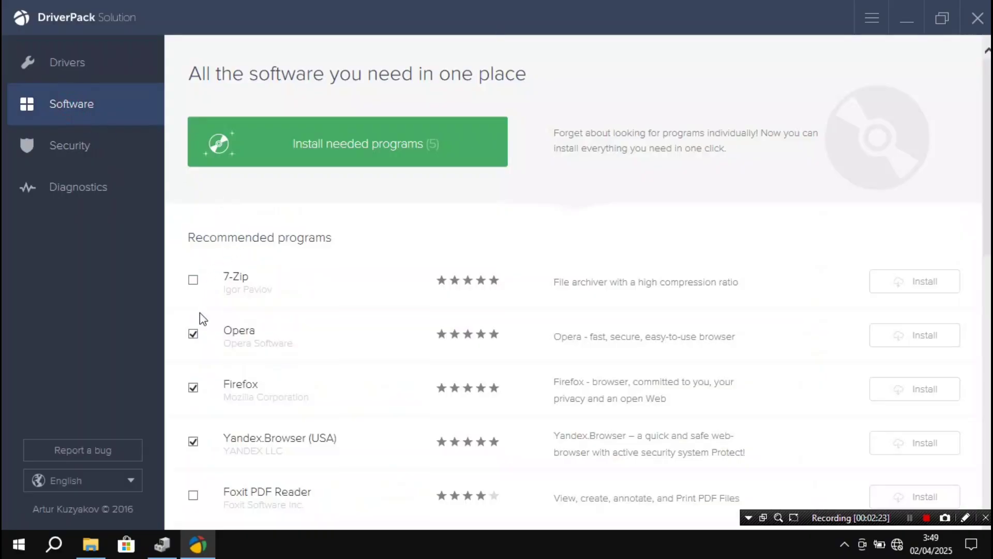
left_click(193, 334)
left_click(193, 387)
left_click(193, 441)
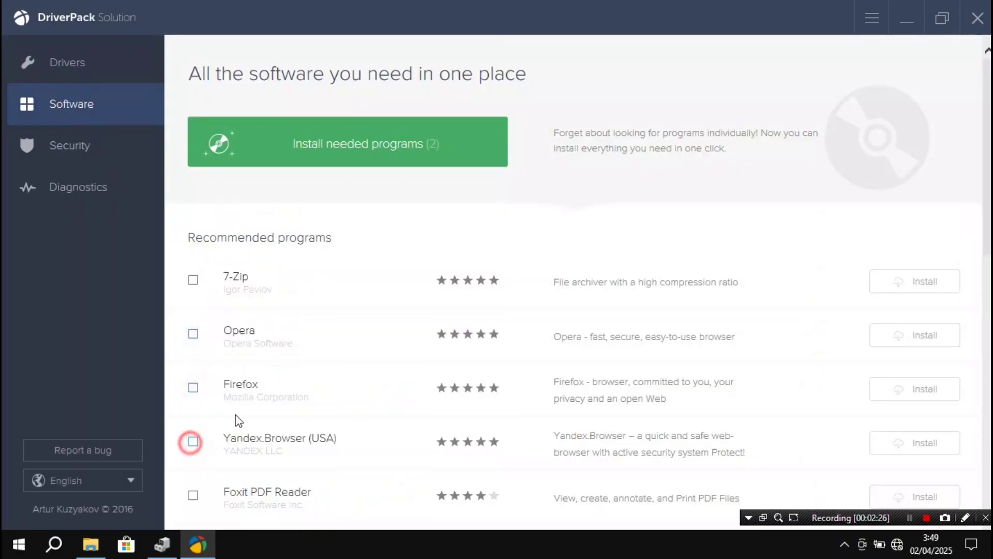
scroll(235, 417, "down", 10)
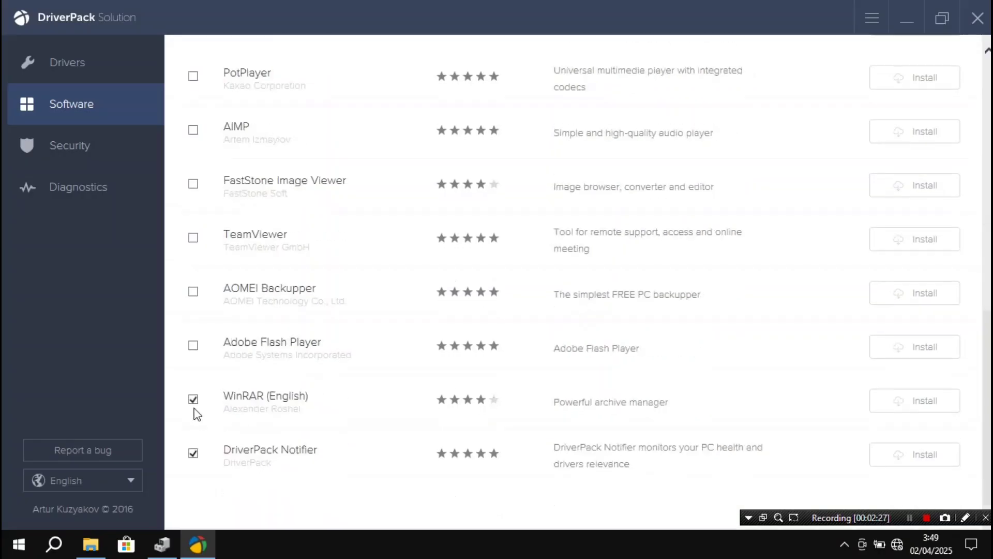
left_click(193, 399)
left_click(193, 453)
scroll(212, 321, "up", 4)
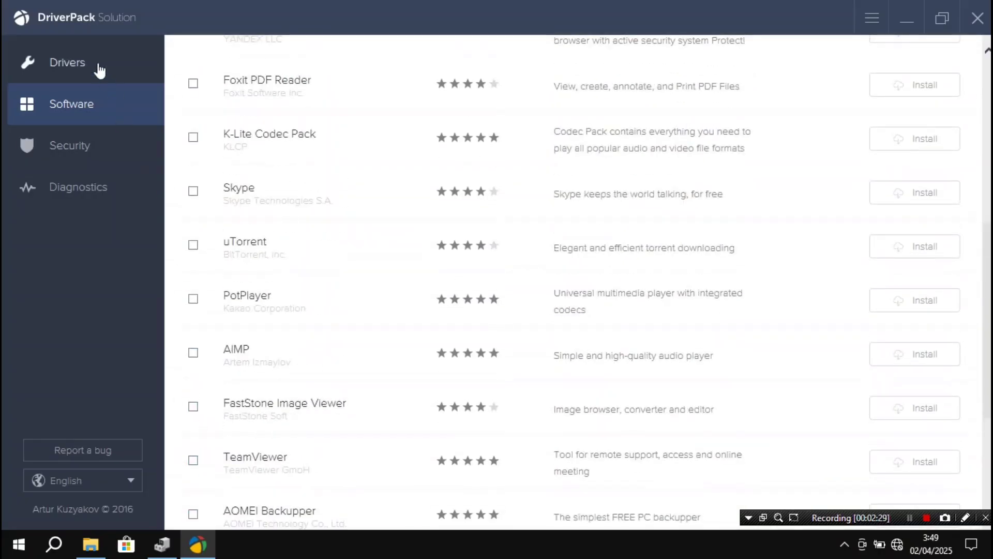
- Return to the driver list, review the remaining utilities and start installing the selected drivers
left_click(98, 68)
scroll(311, 290, "down", 5)
mouse_move(238, 267)
scroll(367, 330, "down", 5)
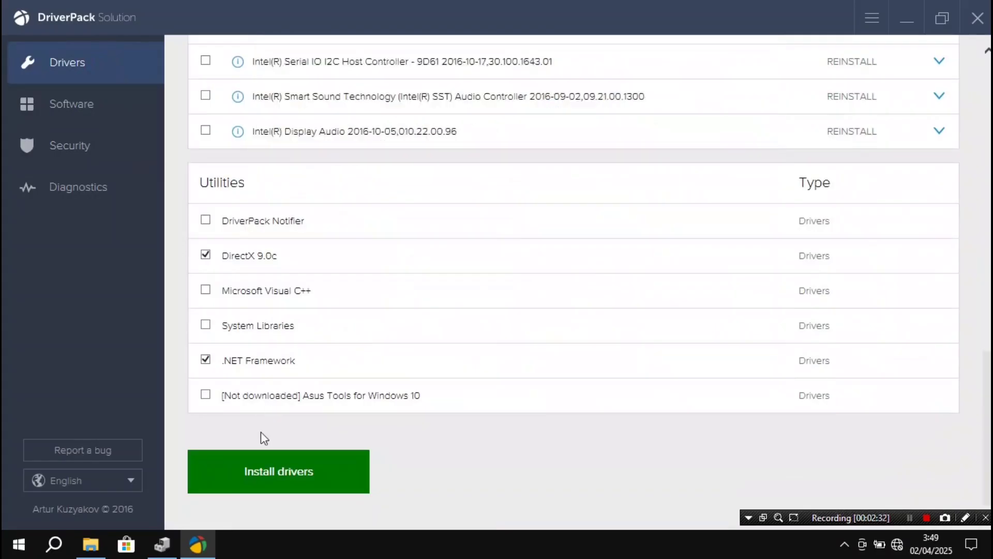
left_click(313, 475)
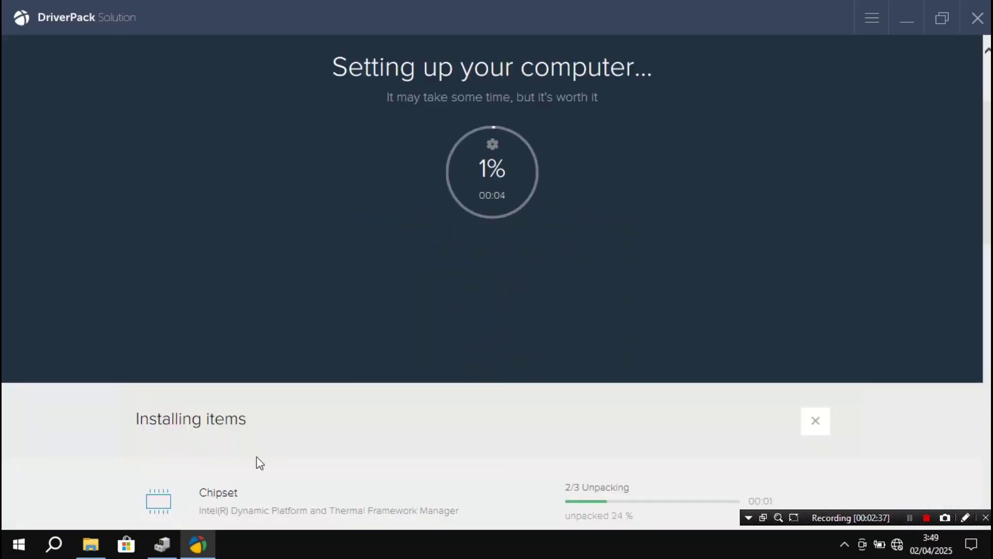
- Examine the driver installation progress and compare it with the device list in Device Manager
left_click(162, 544)
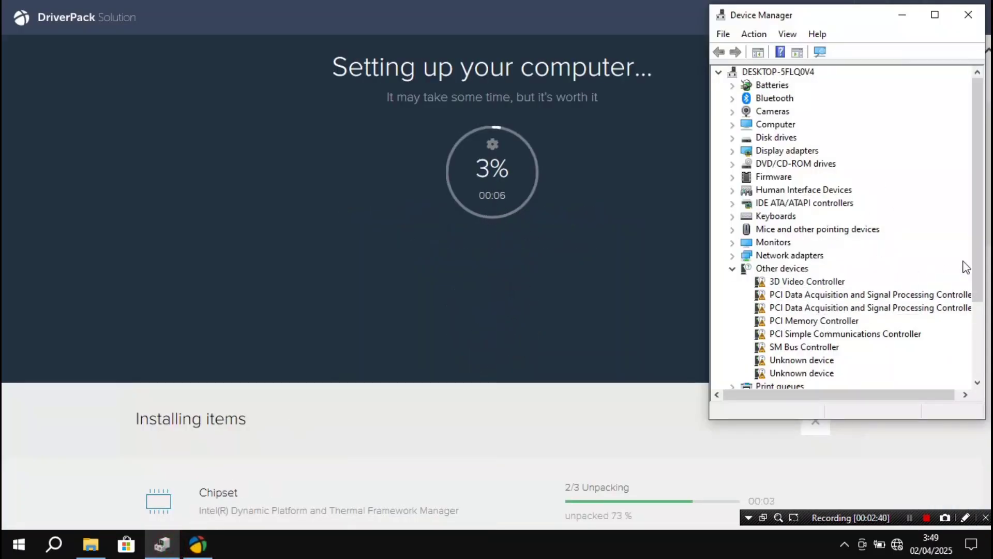
left_click_drag(977, 262, 979, 299)
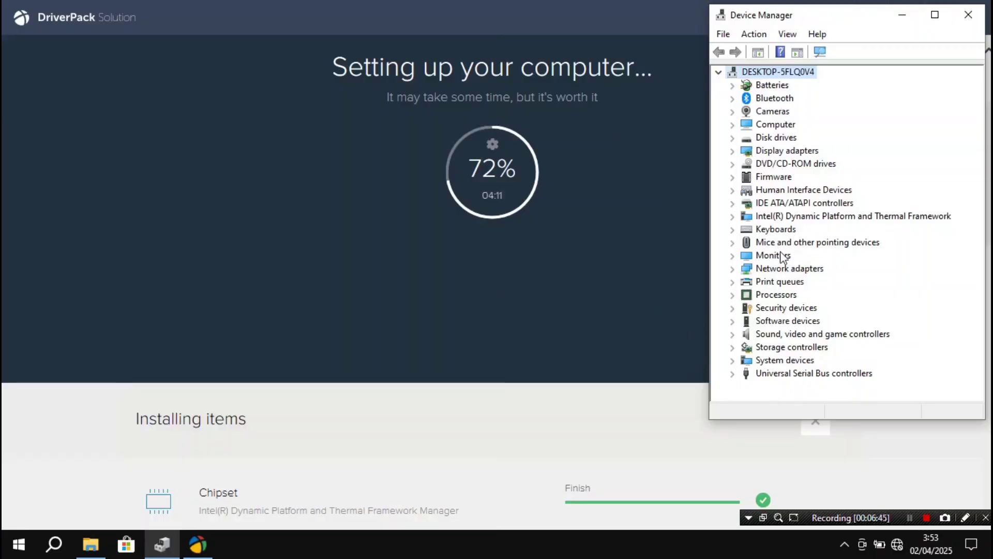
left_click(663, 325)
scroll(663, 325, "down", 10)
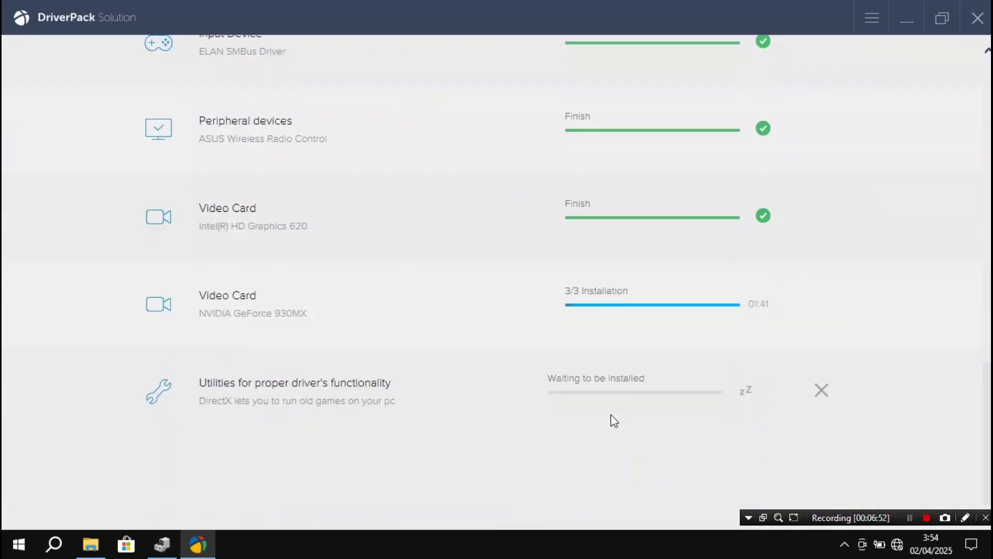
left_click(162, 544)
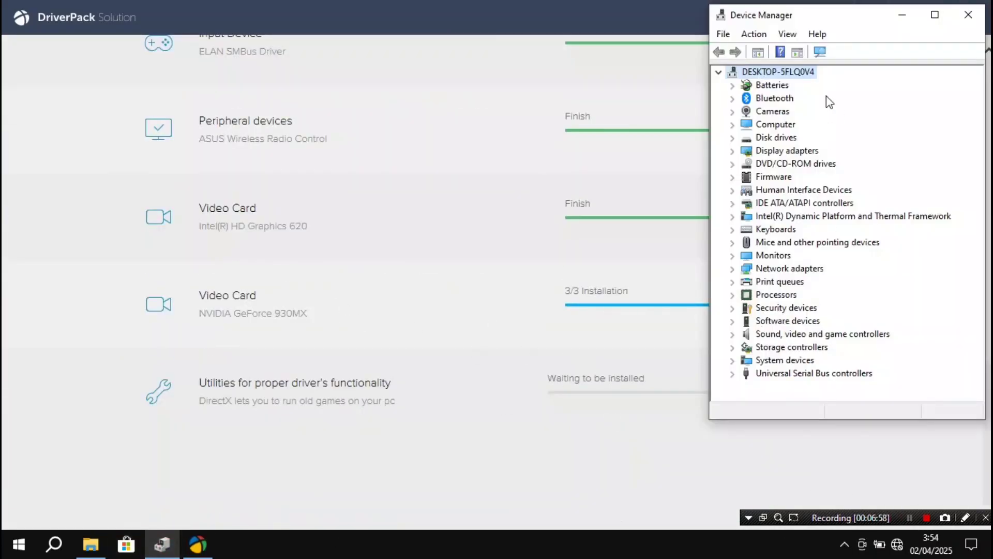
left_click(570, 290)
scroll(594, 311, "up", 10)
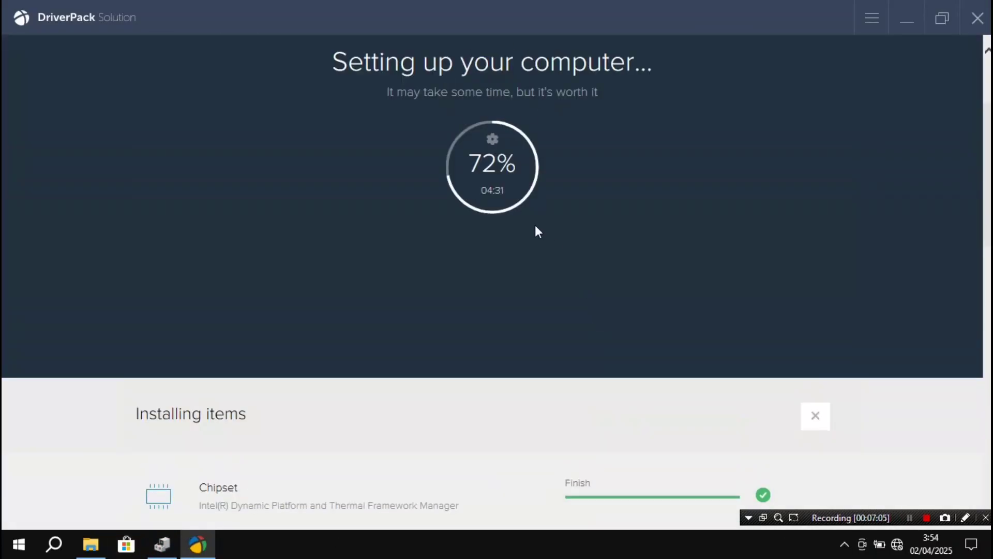
scroll(538, 267, "down", 8)
left_click(162, 544)
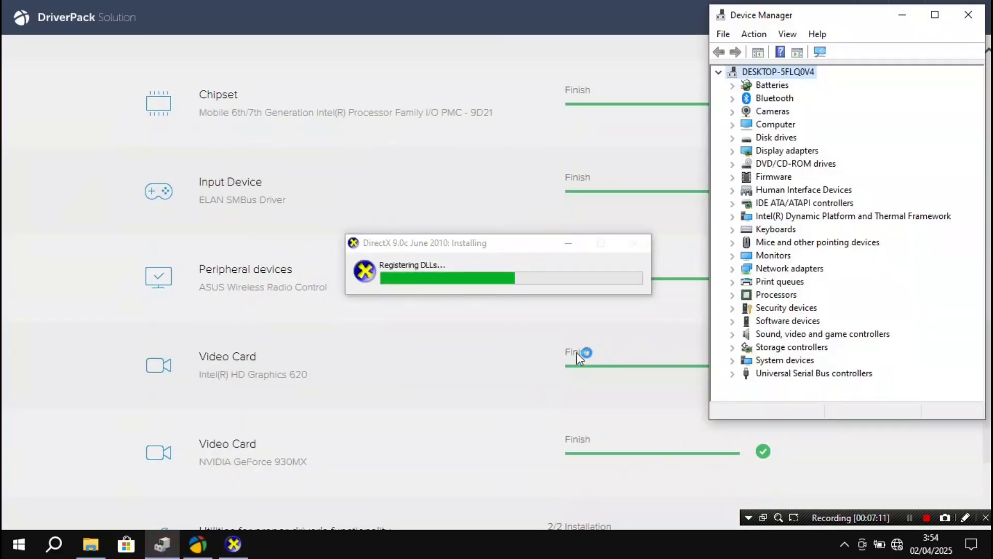
scroll(560, 392, "up", 10)
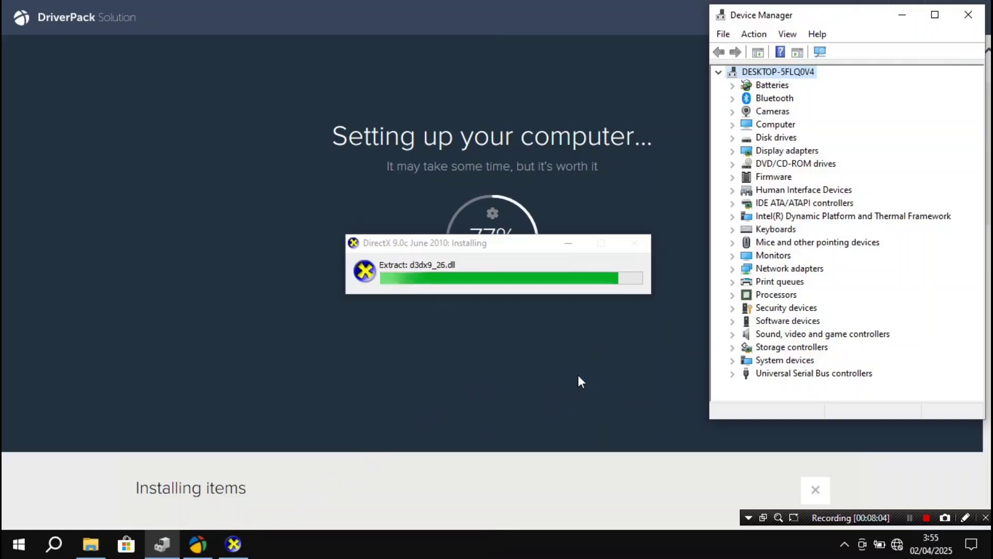
- Move the DirectX 9.0c installer window aside and check the remaining installation items
left_click(583, 340)
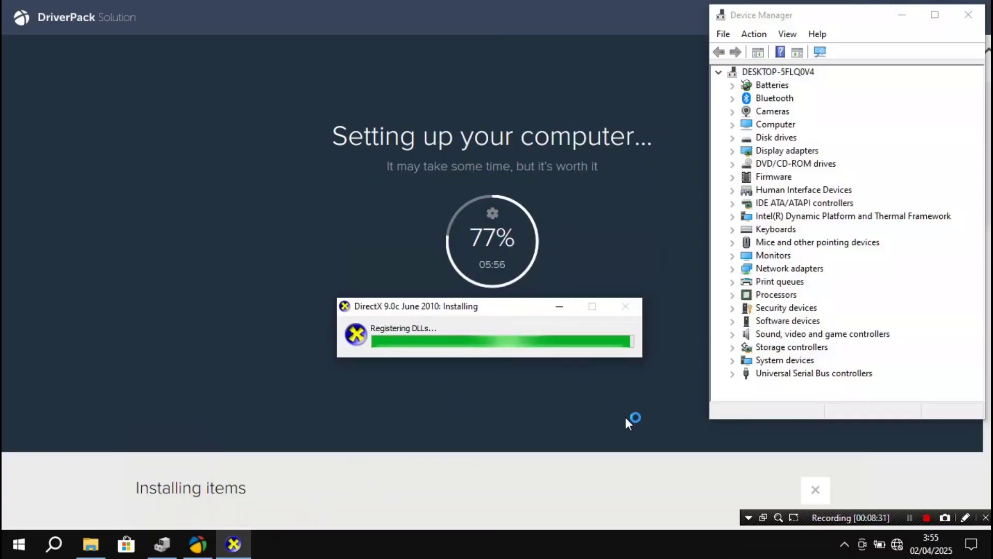
left_click(631, 392)
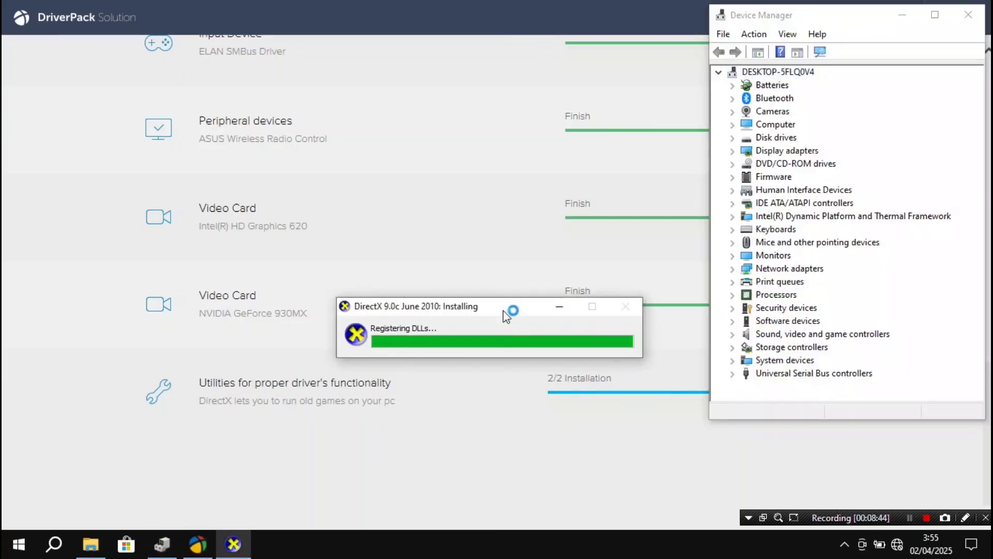
left_click_drag(509, 308, 513, 414)
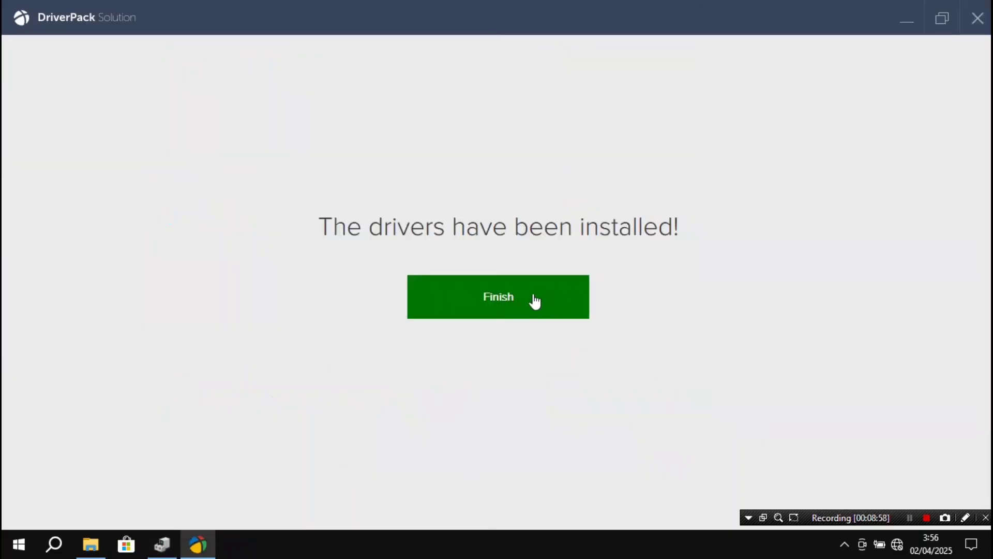
- Finish the driver installation, exit DriverPack Solution and close the DVD Drive (G:) folder window
left_click(536, 301)
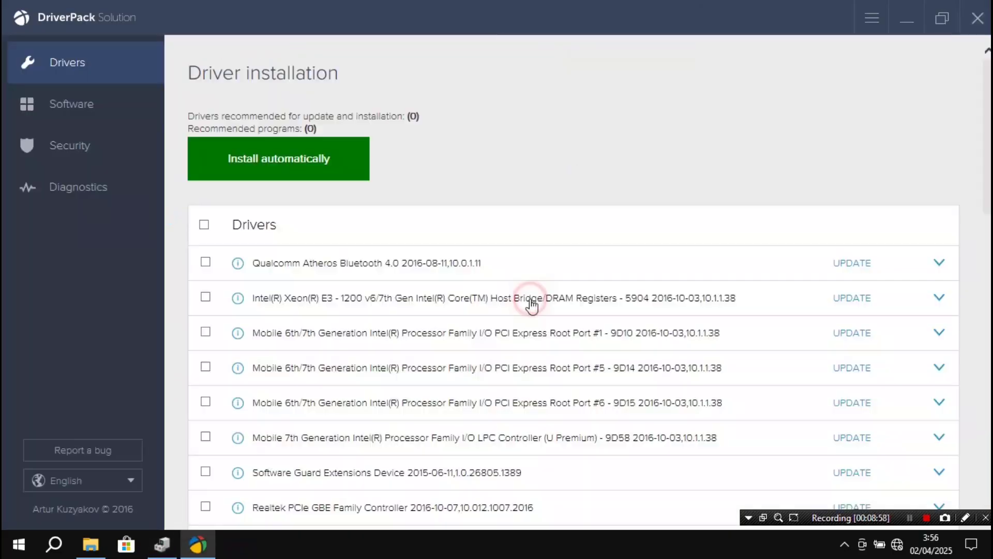
left_click(978, 19)
left_click(621, 273)
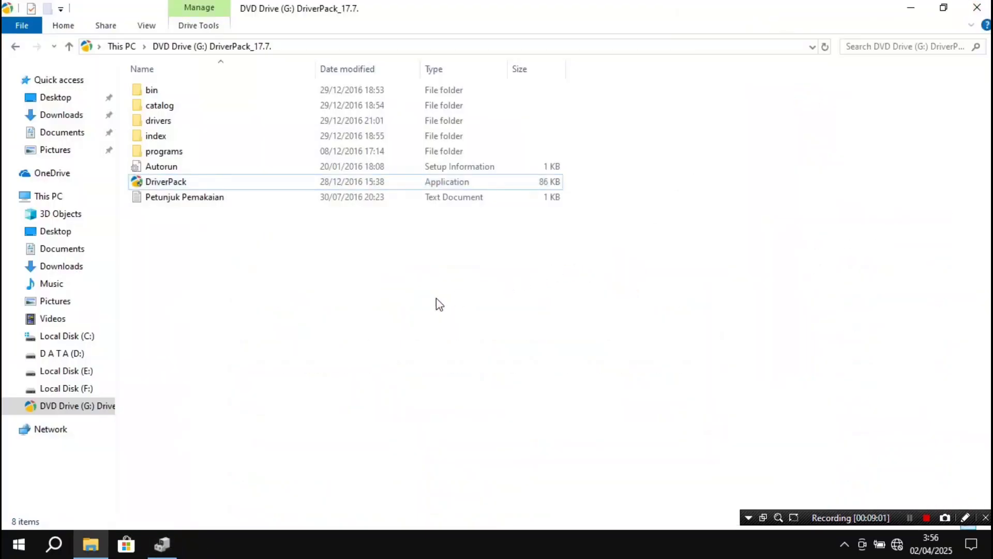
left_click(977, 8)
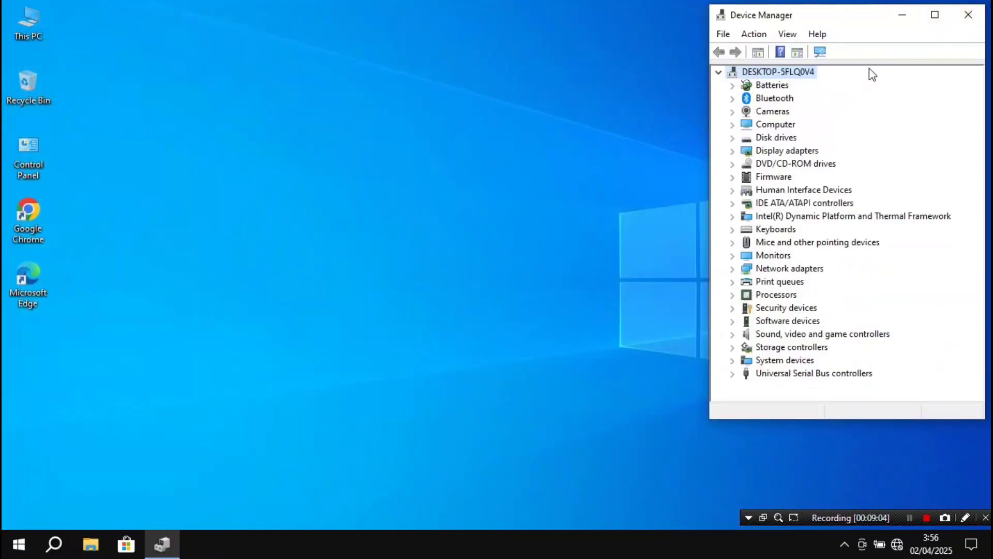
- Maximize Device Manager and expand the display adapters and network adapters to check their installed devices
left_click(935, 14)
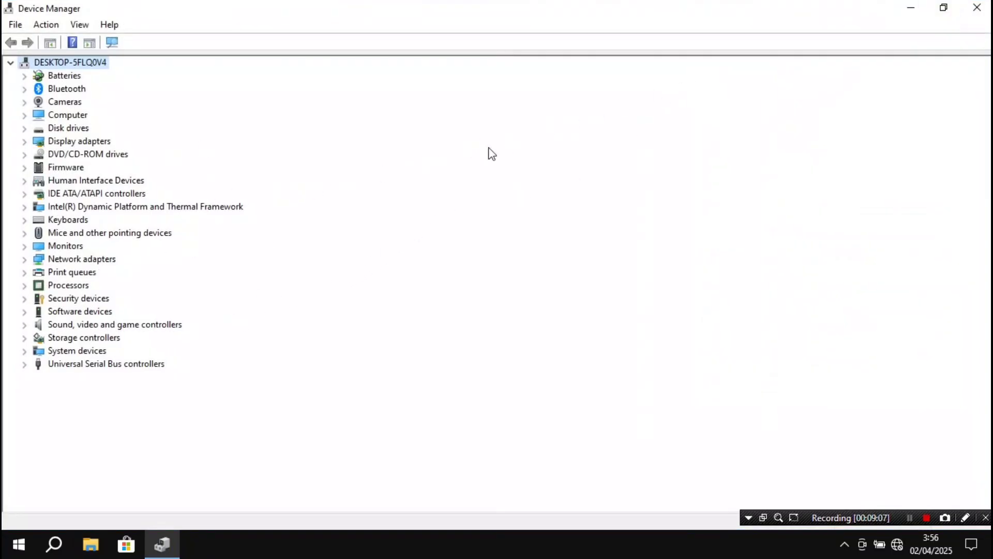
left_click(25, 142)
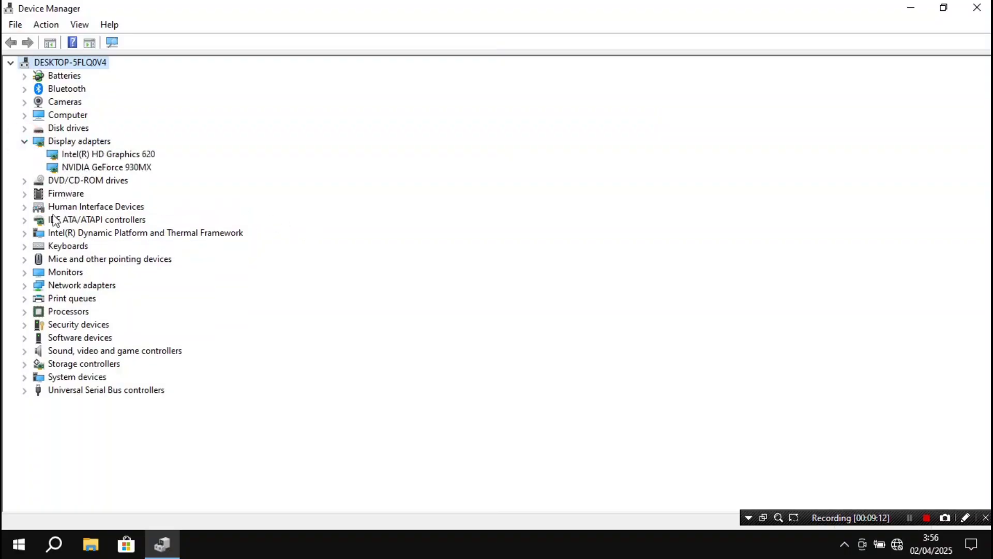
left_click(24, 286)
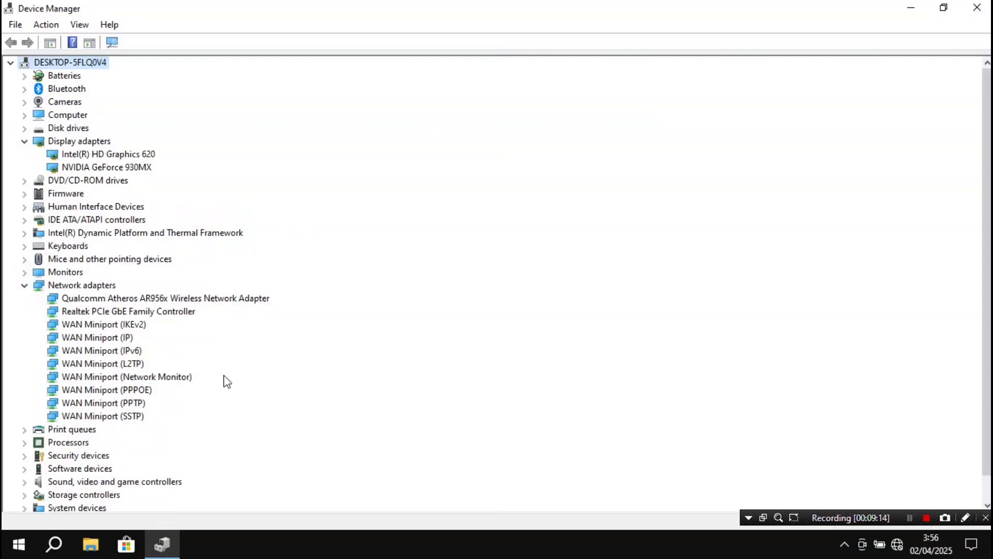
- View the available Wi-Fi networks to check the wireless adapter, dismiss the list and close Device Manager
left_click(899, 549)
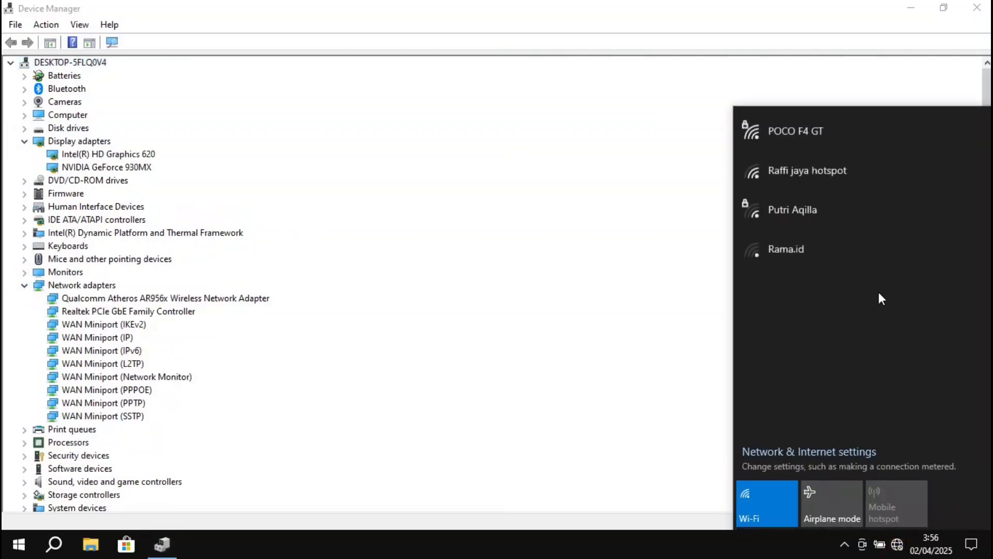
left_click(648, 340)
left_click(977, 8)
- Refresh the desktop and check its context options for Intel and NVIDIA graphics entries
right_click(628, 210)
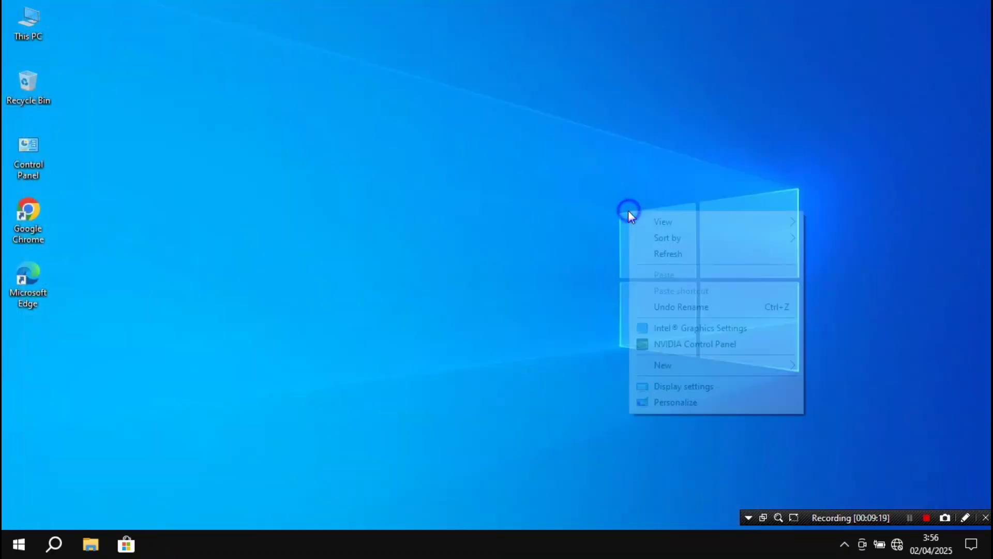
left_click(663, 254)
right_click(614, 225)
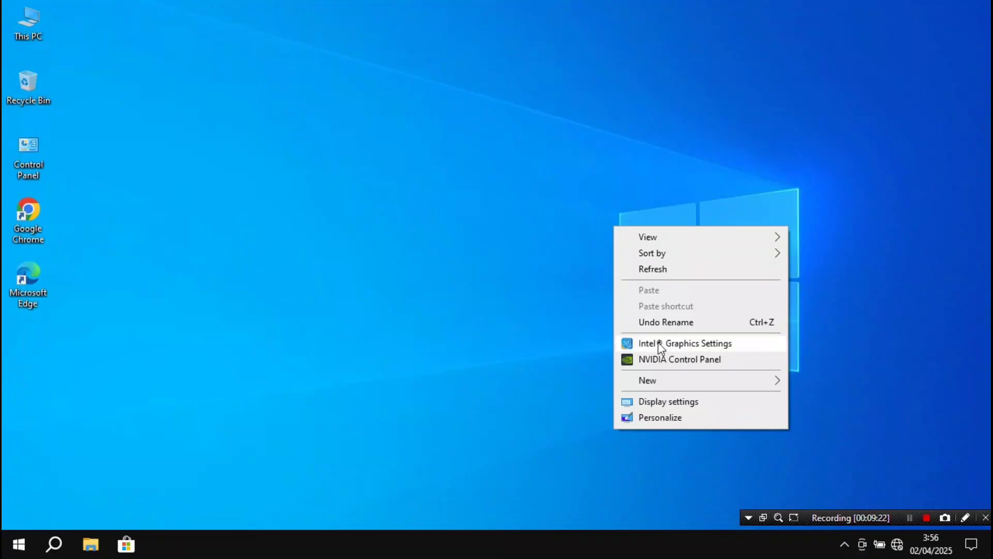
left_click(542, 208)
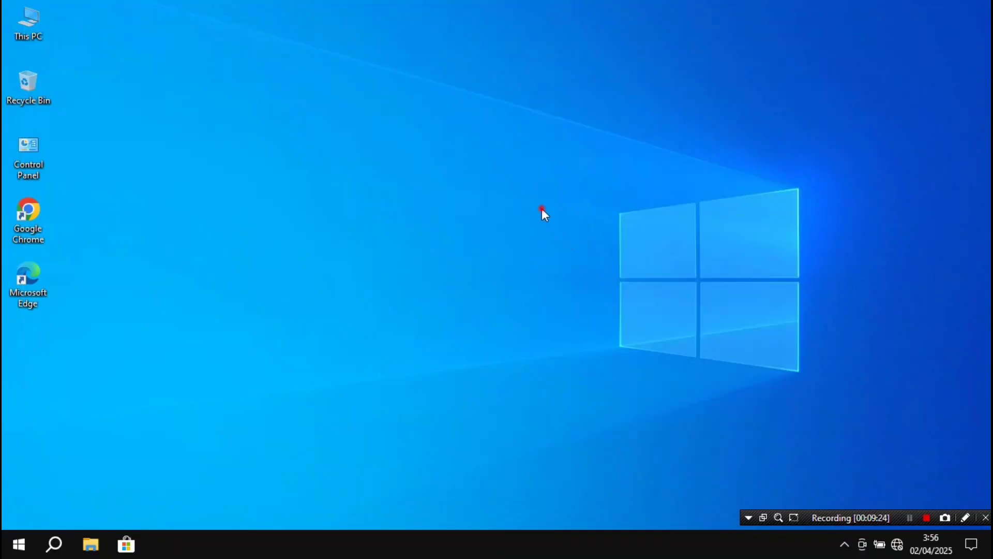